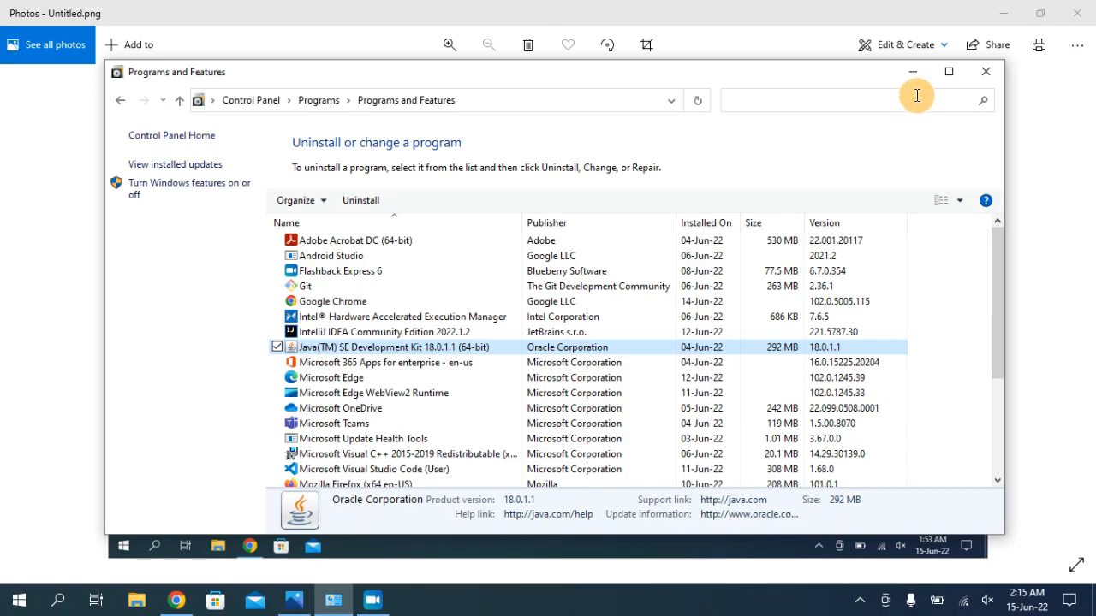
Minimize the open windows, switch to Chrome and search Google for "netbeans download".
{"action": "left_click", "coordinate": [914, 73]}
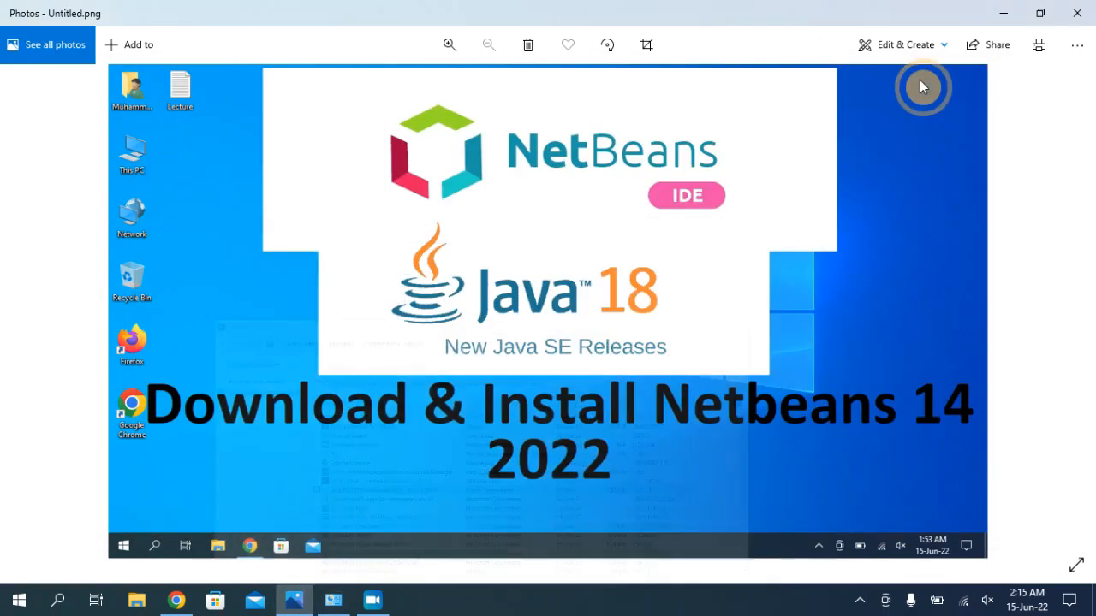
{"action": "left_click", "coordinate": [999, 13]}
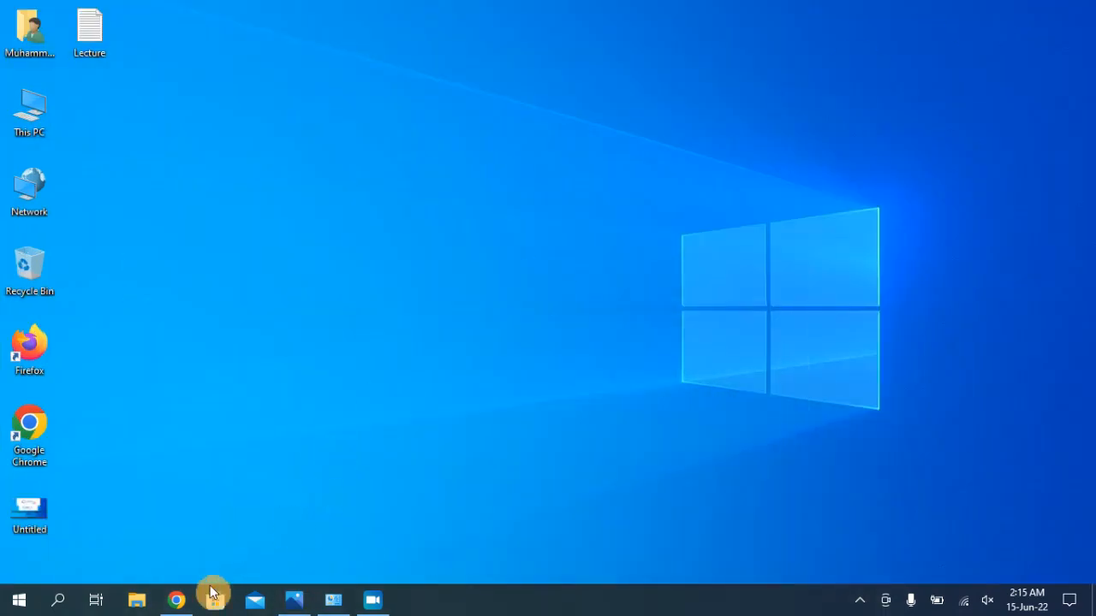
{"action": "left_click", "coordinate": [182, 599]}
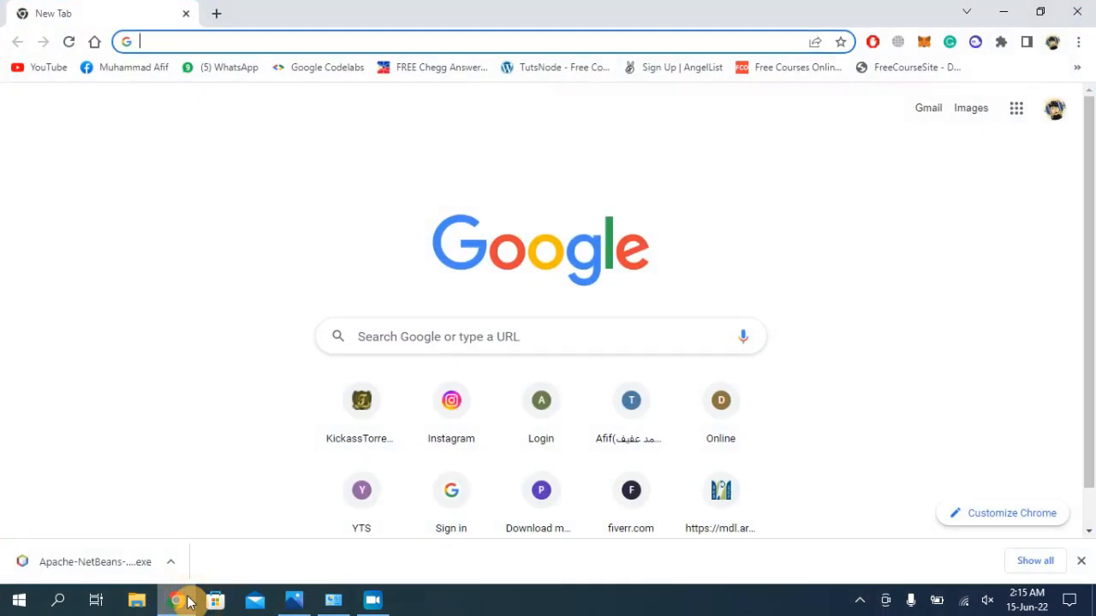
{"action": "type", "text": "net"}
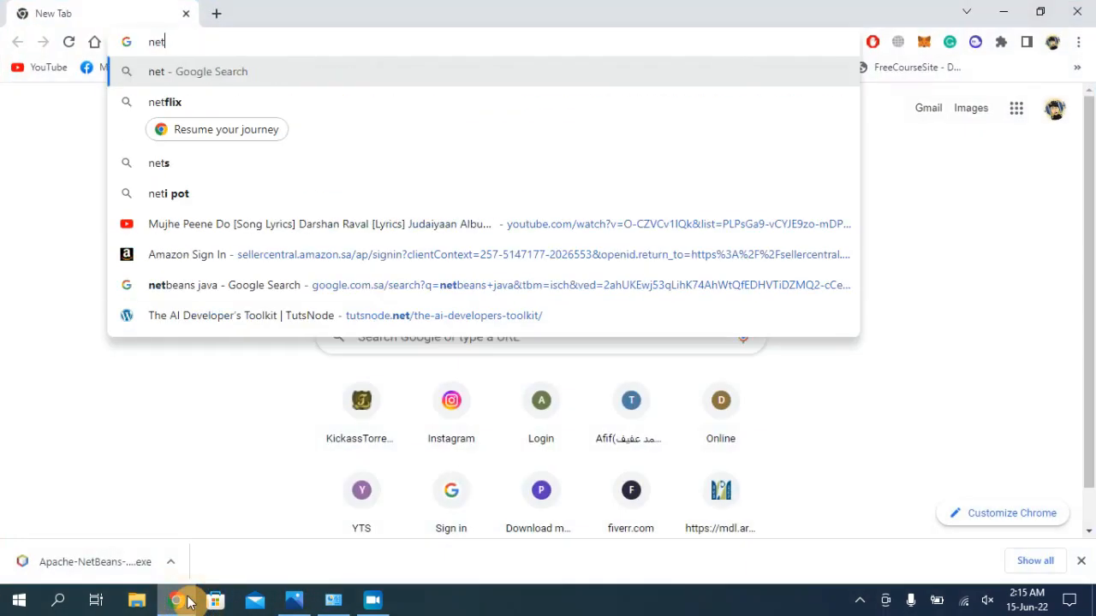
{"action": "type", "text": "beans download"}
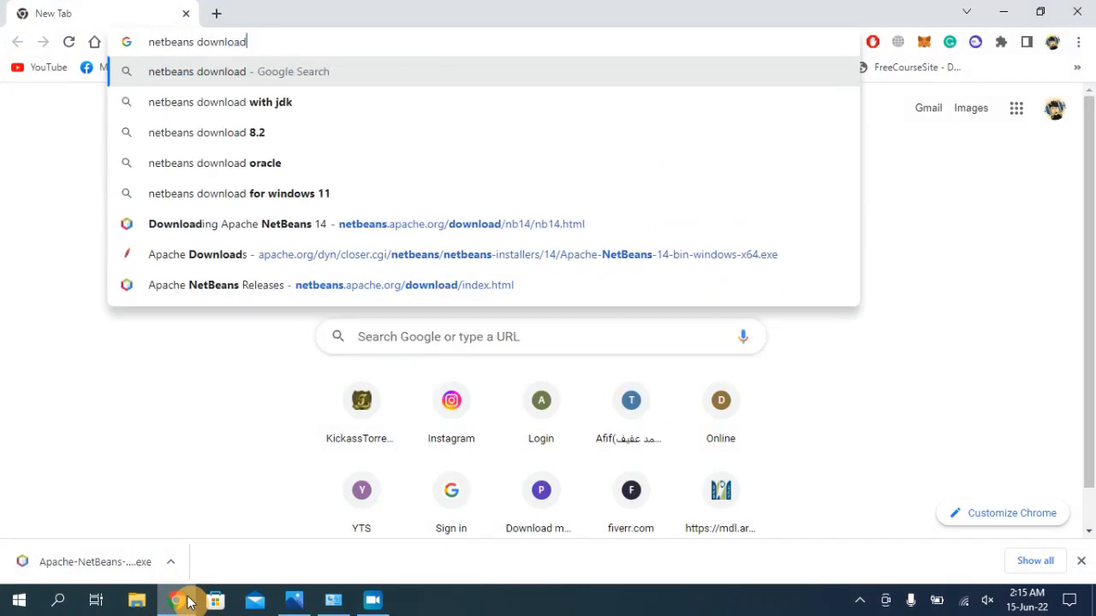
{"action": "key", "text": "Return"}
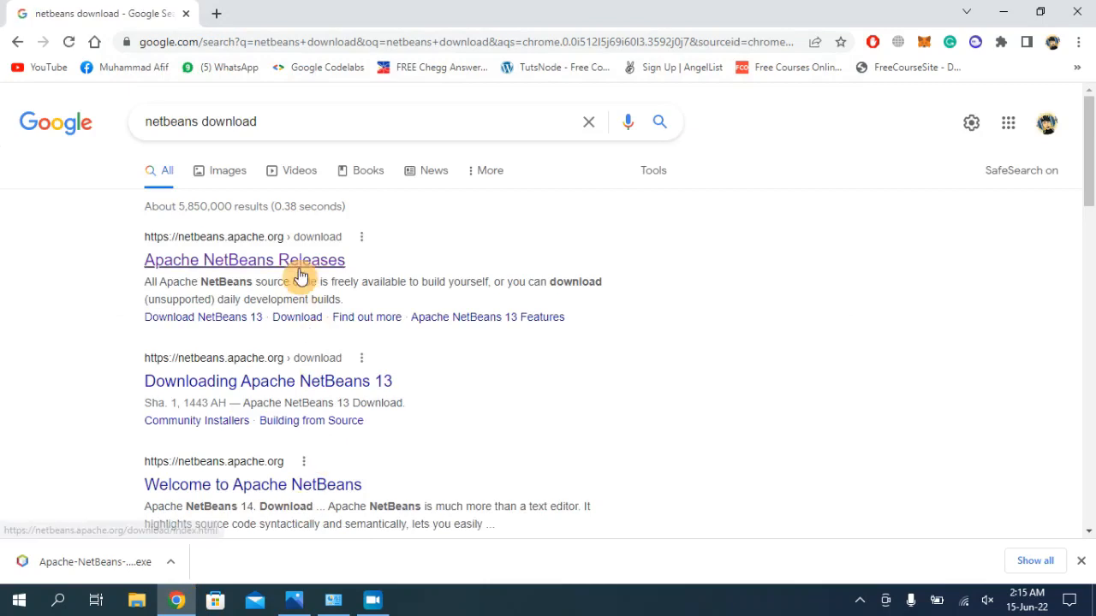
Open the Apache NetBeans 14 download from the Apache NetBeans Releases page and choose the Apache-NetBeans-14-bin-windows-x64.exe installer.
{"action": "left_click", "coordinate": [302, 272]}
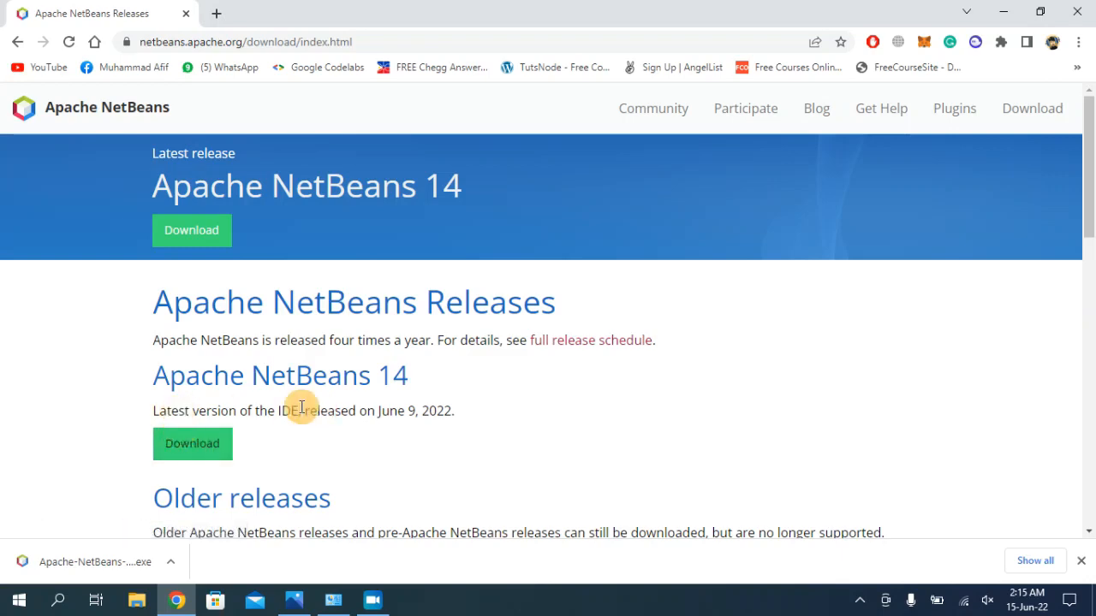
{"action": "left_click", "coordinate": [199, 451]}
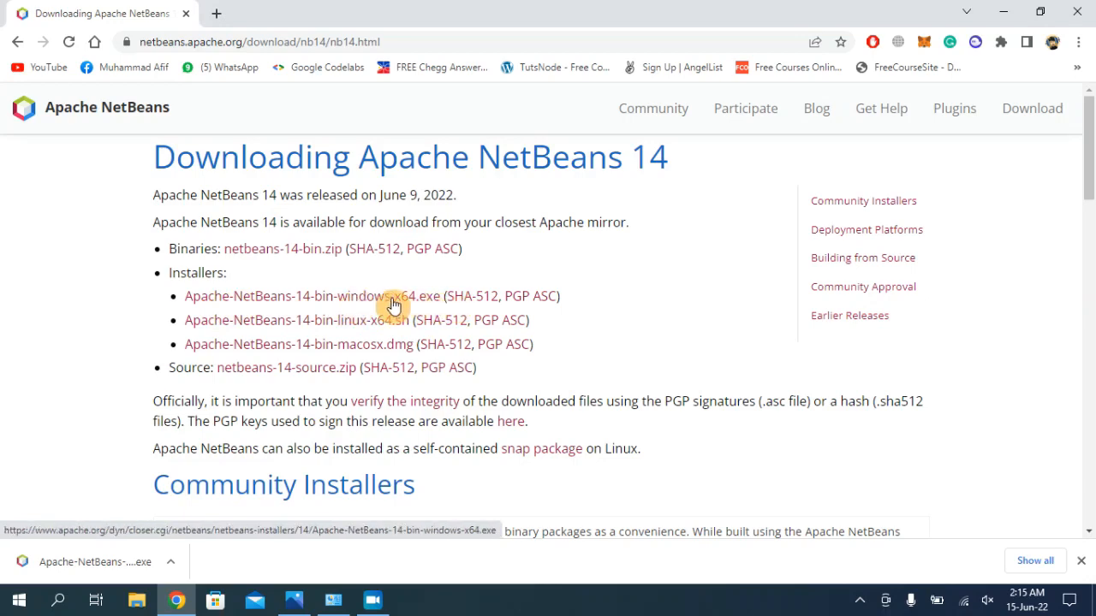
{"action": "left_click", "coordinate": [353, 303]}
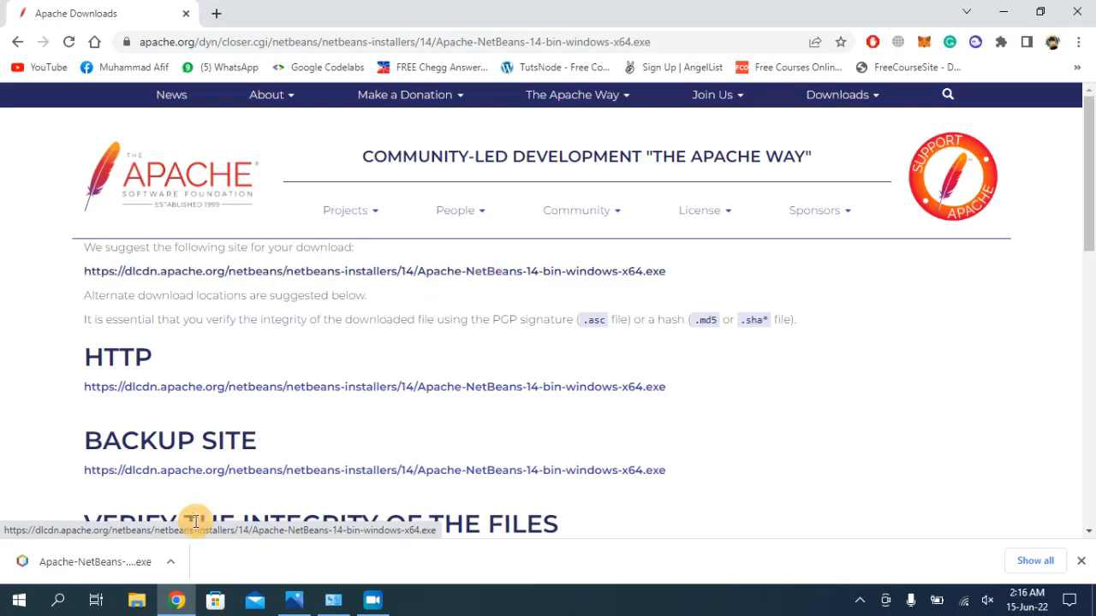
Launch the downloaded NetBeans installer, keep the default packs and accept the license agreement.
{"action": "left_click", "coordinate": [176, 567]}
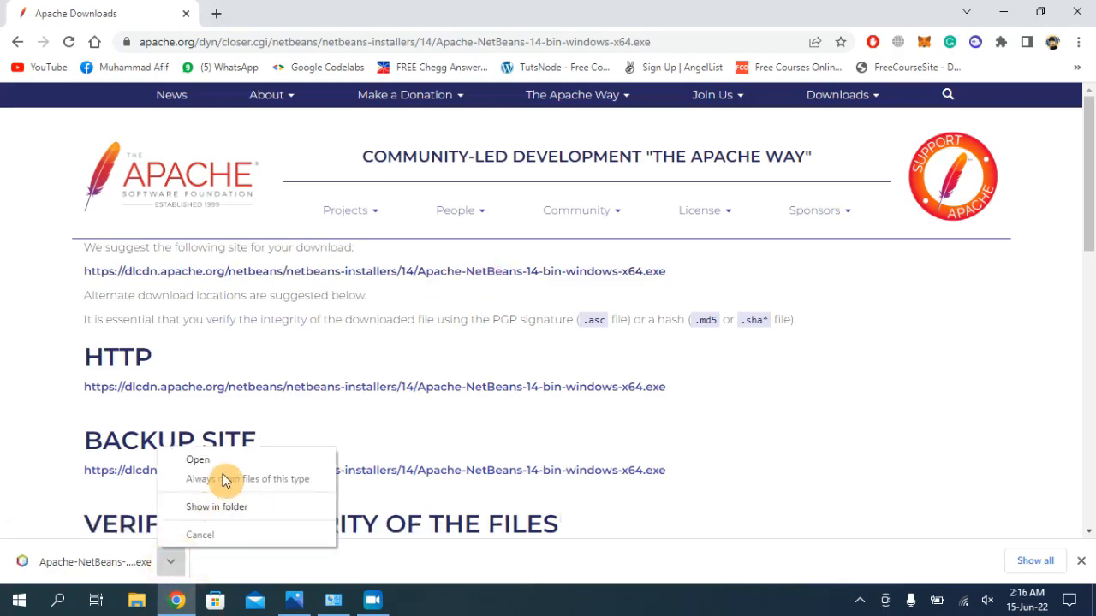
{"action": "left_click", "coordinate": [225, 461]}
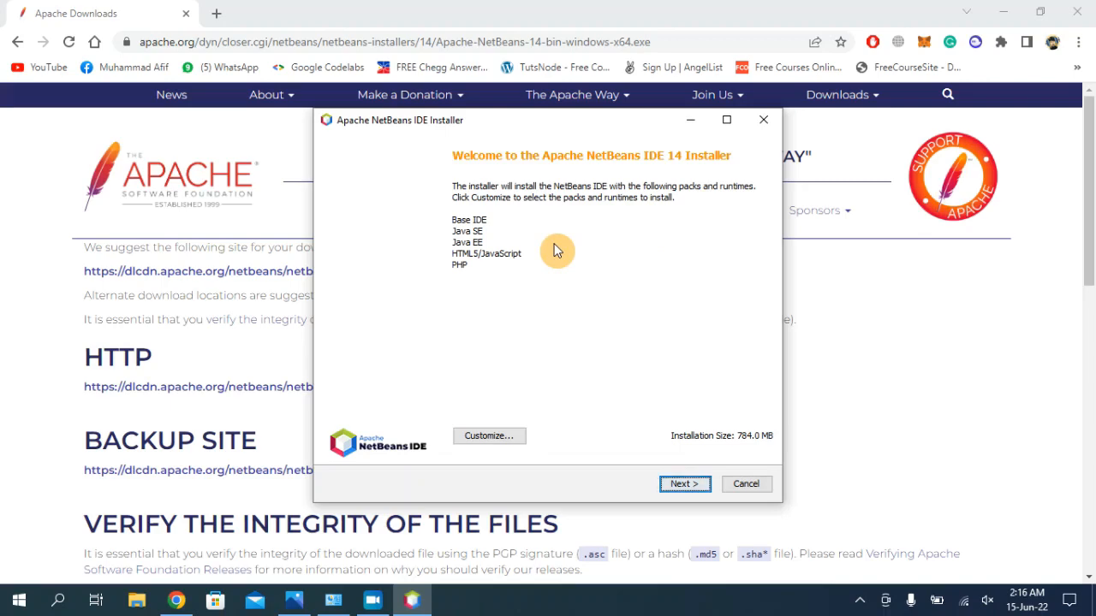
{"action": "left_click", "coordinate": [696, 484]}
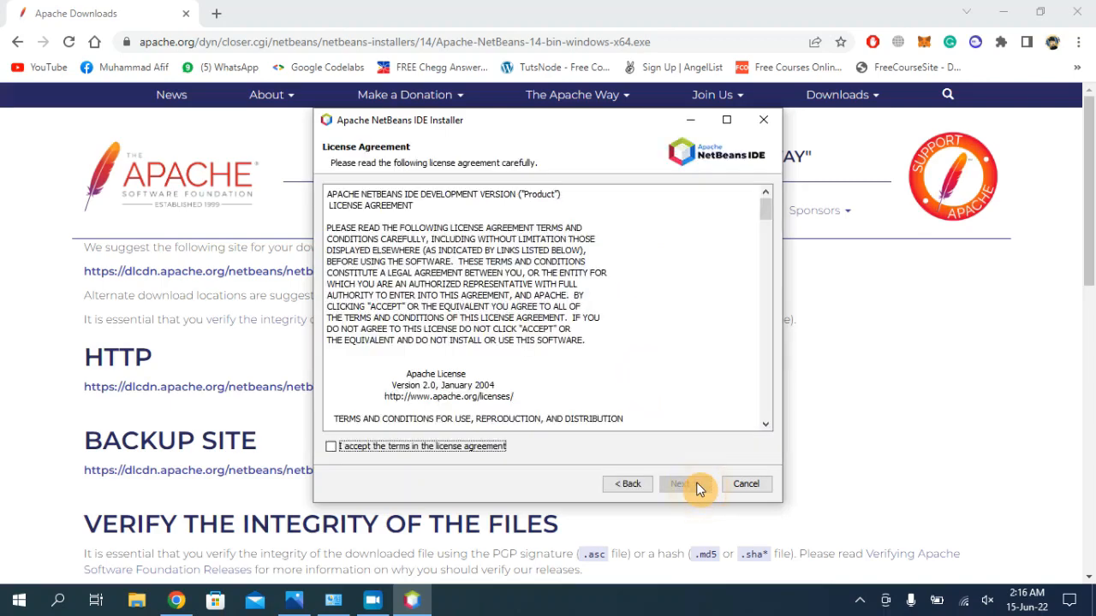
{"action": "left_click", "coordinate": [330, 447]}
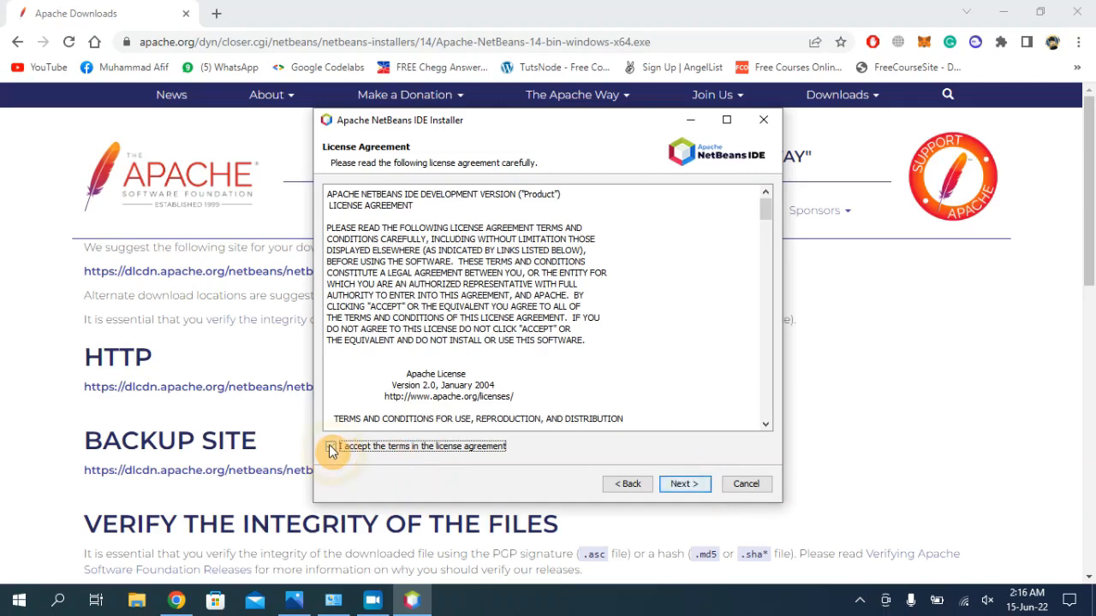
{"action": "left_click", "coordinate": [676, 483]}
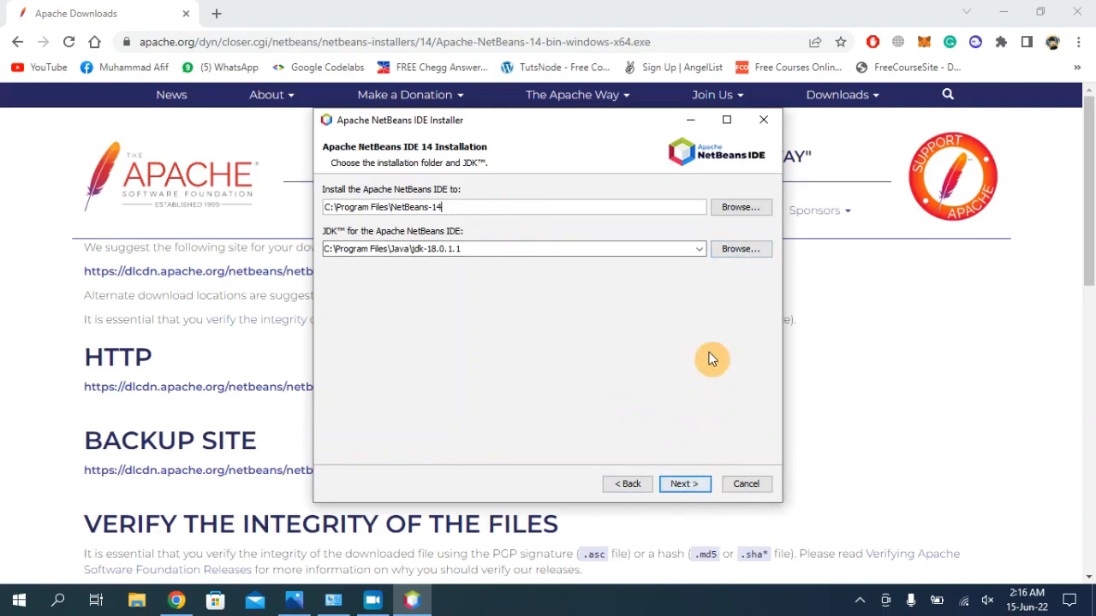
Install NetBeans to C:\Program Files\NetBeans-14 with the jdk-18.0.1.1 JDK and update checking on, and close the installer and browser.
{"action": "left_click", "coordinate": [685, 484]}
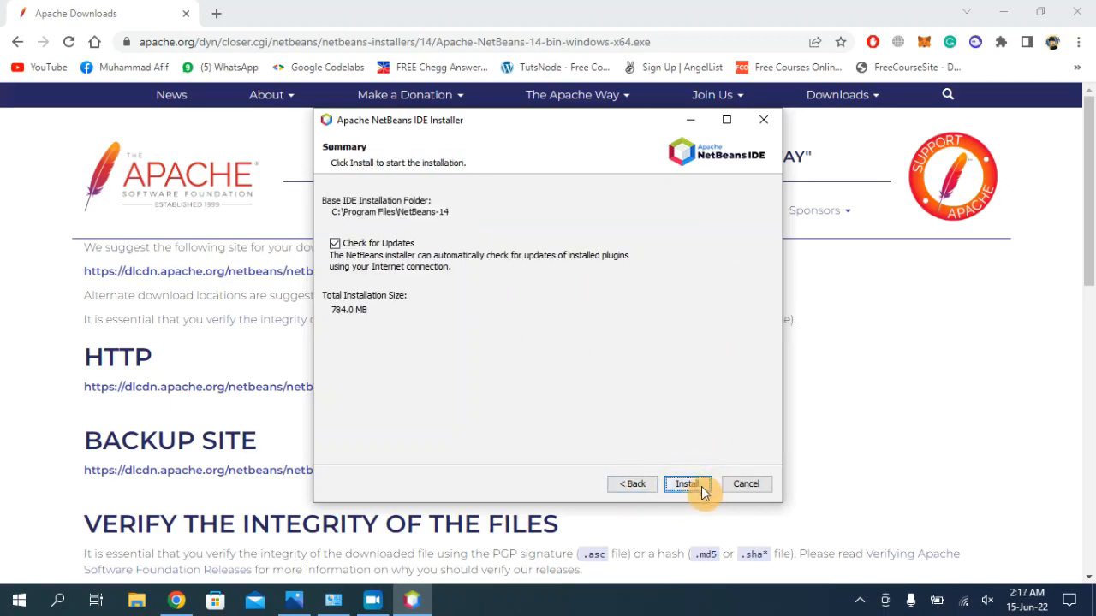
{"action": "left_click", "coordinate": [701, 486]}
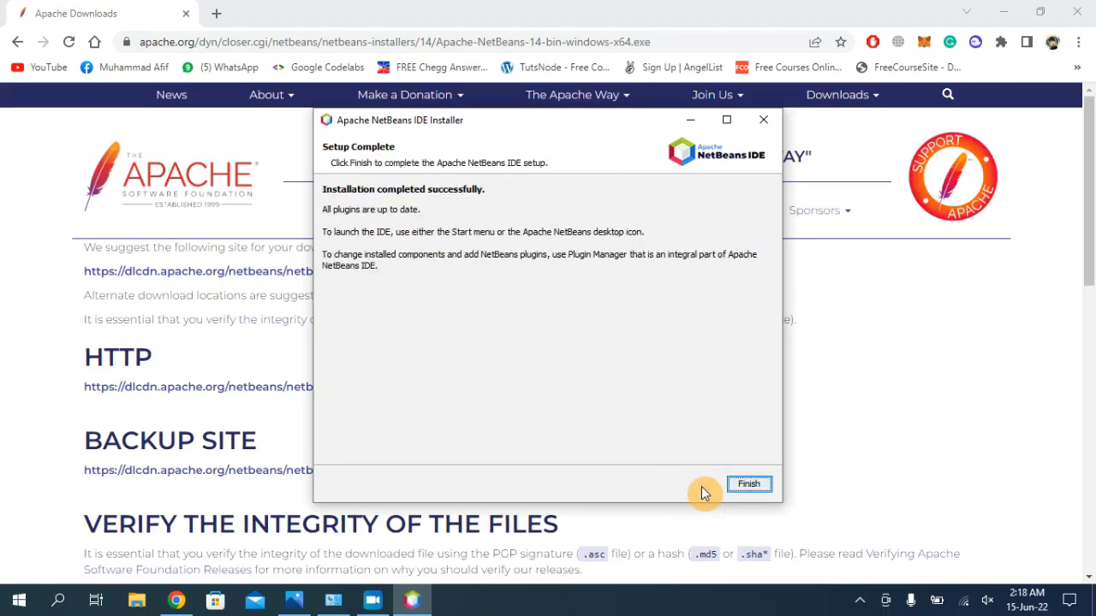
{"action": "left_click", "coordinate": [748, 484]}
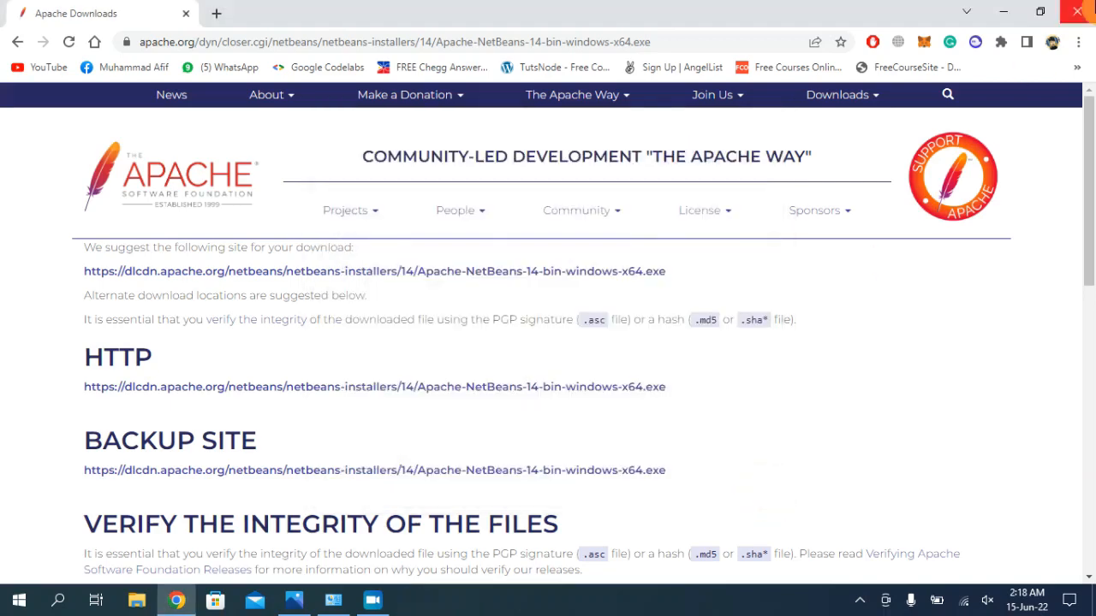
{"action": "left_click", "coordinate": [1077, 12]}
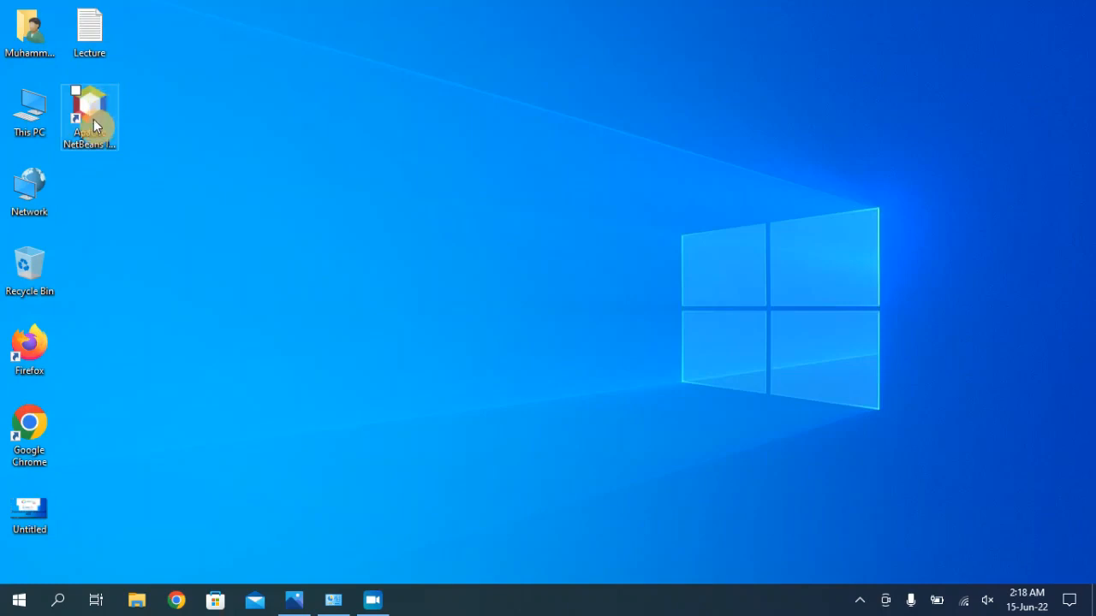
Launch Apache NetBeans IDE from the desktop and start a new Java with Ant project of the Java Application type.
{"action": "double_click", "coordinate": [93, 119]}
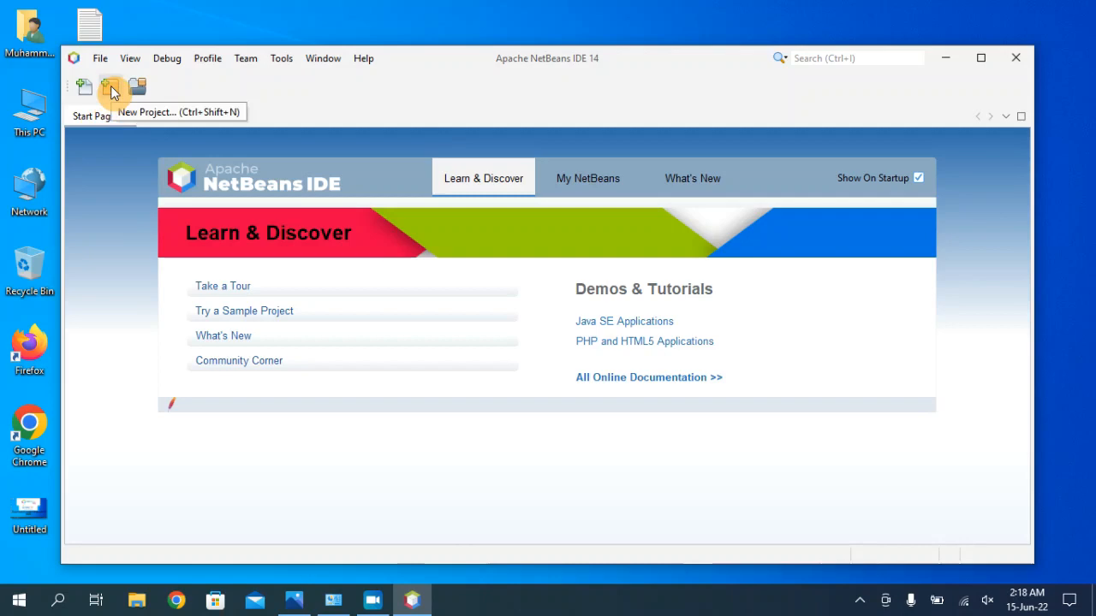
{"action": "left_click", "coordinate": [111, 89]}
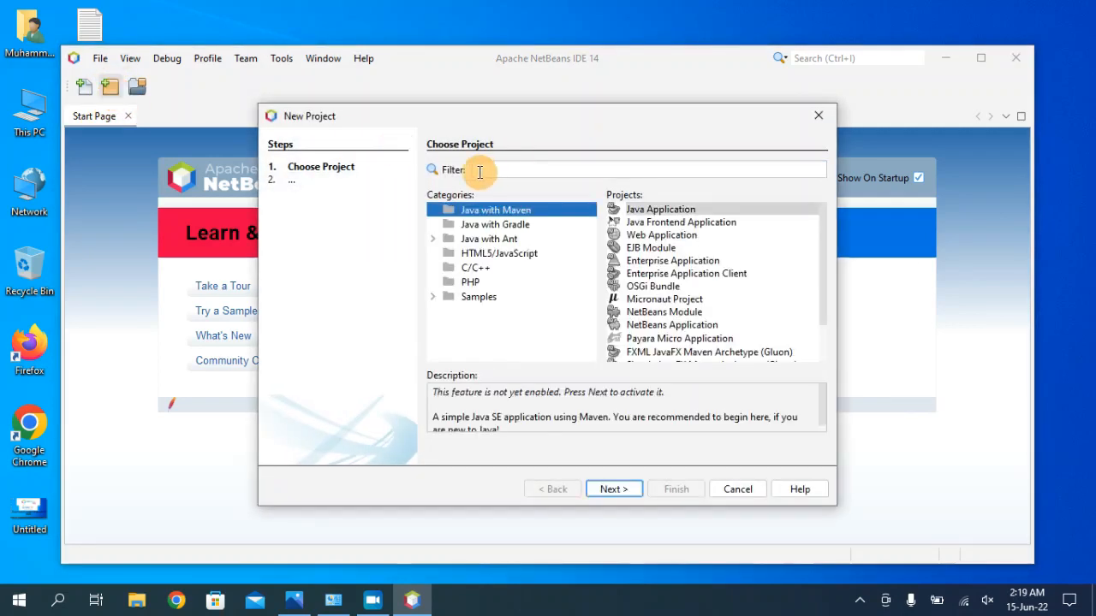
{"action": "left_click", "coordinate": [509, 240]}
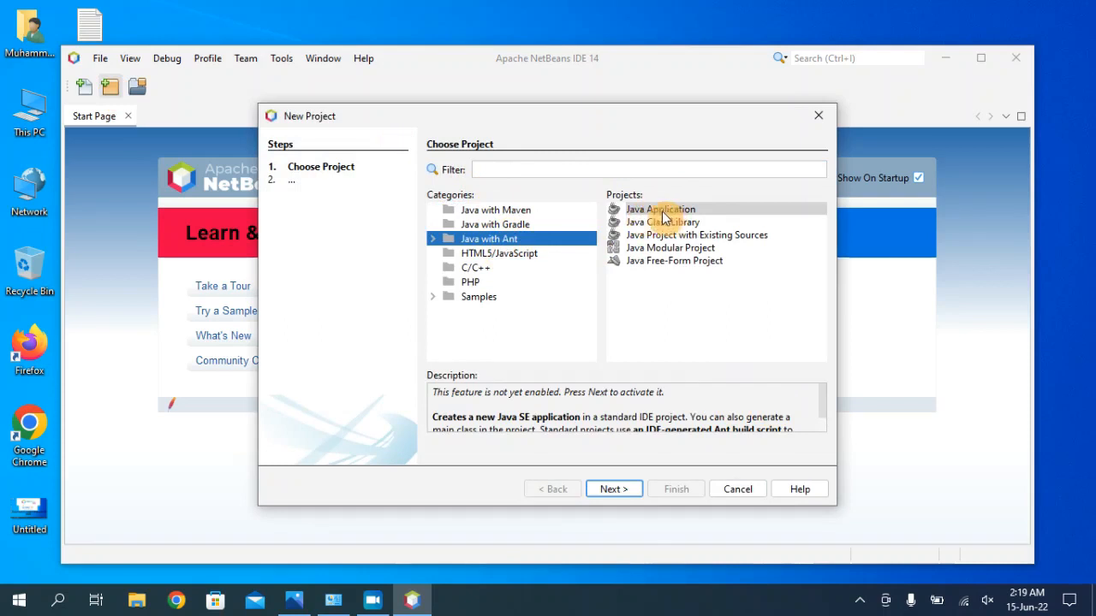
{"action": "left_click", "coordinate": [610, 489]}
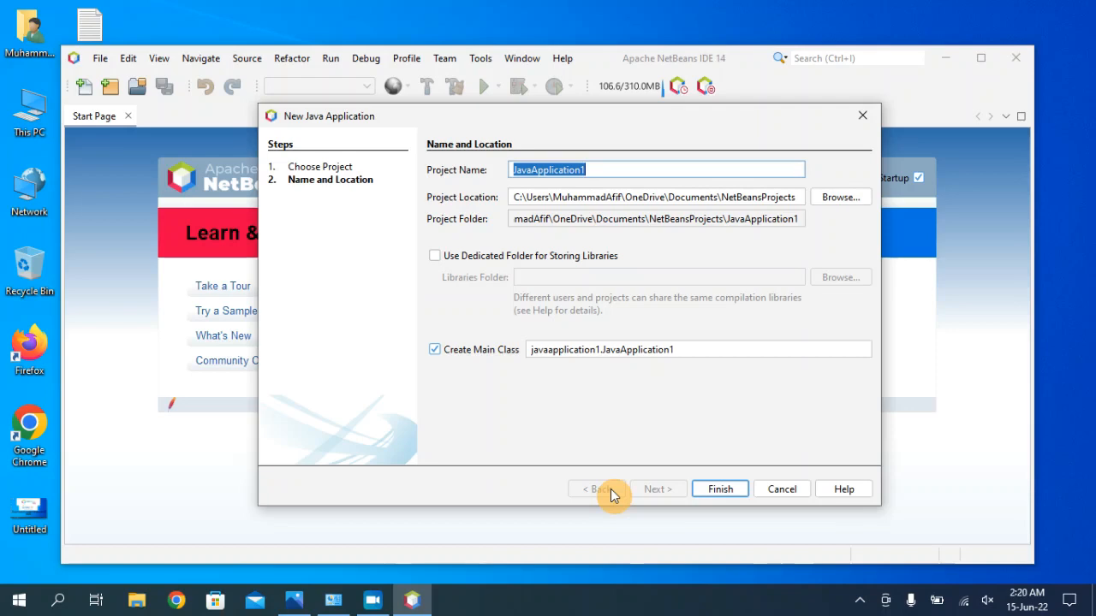
Name the project Main, keep the default location and main class creation, and create the project.
{"action": "left_click", "coordinate": [599, 170]}
{"action": "double_click", "coordinate": [599, 170]}
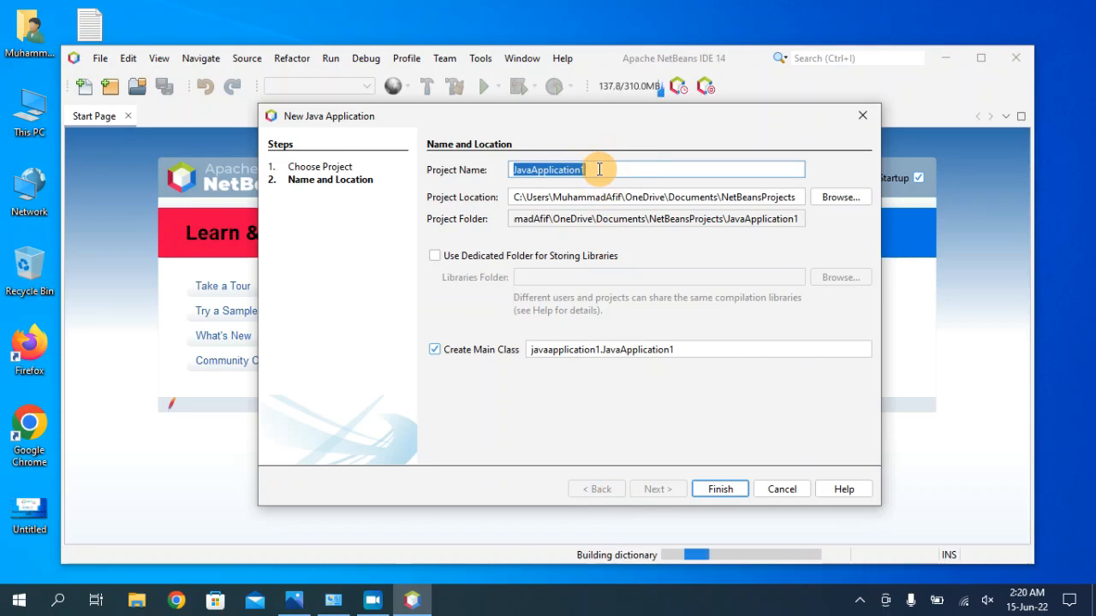
{"action": "type", "text": "Ma"}
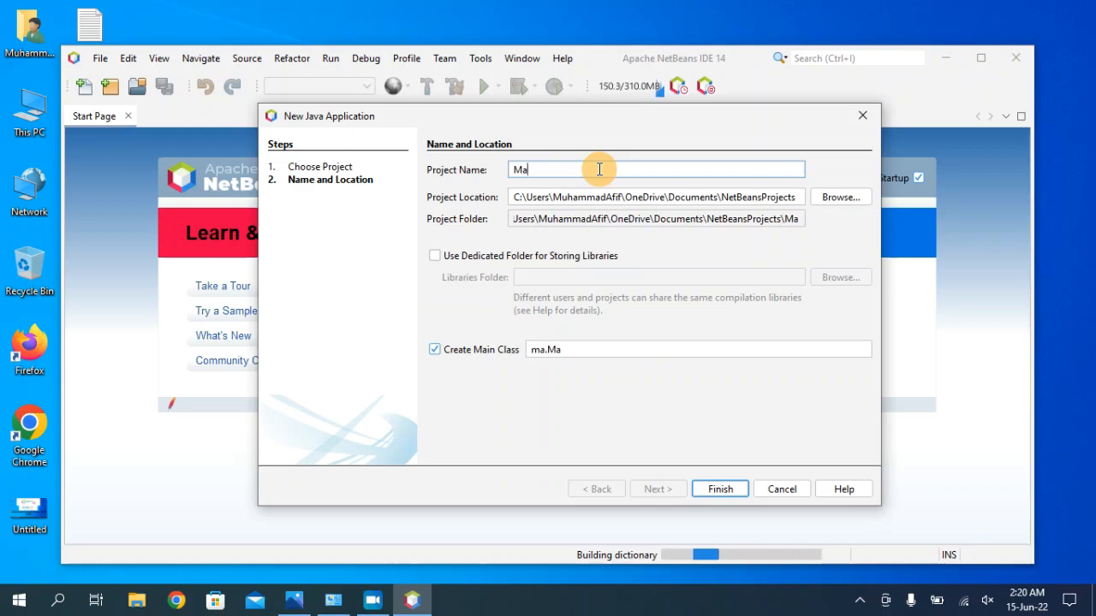
{"action": "type", "text": "in"}
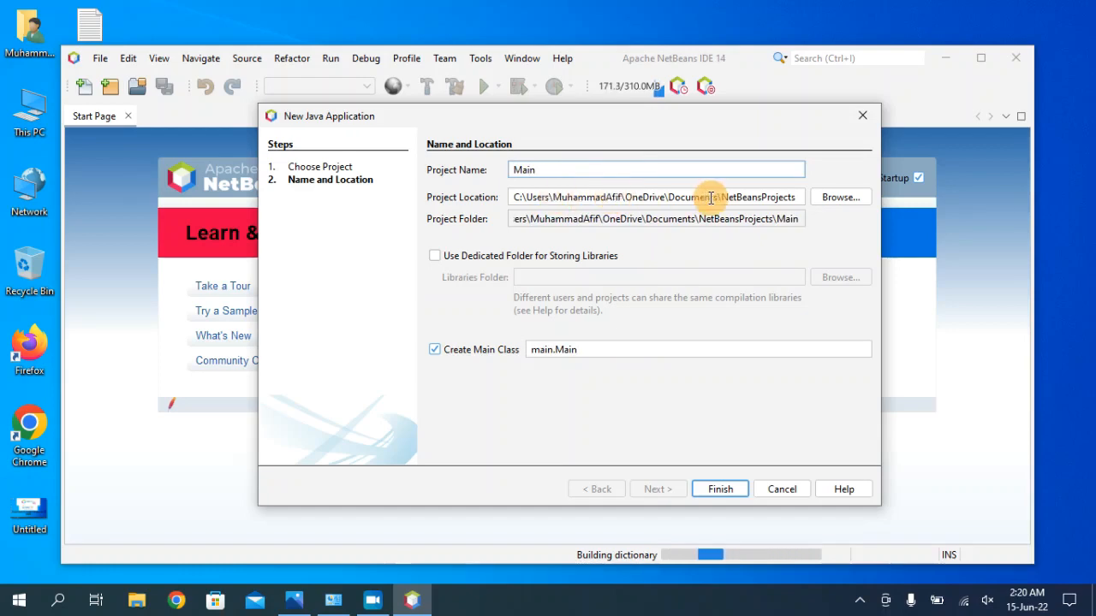
{"action": "left_click_drag", "start_coordinate": [616, 199], "coordinate": [778, 201]}
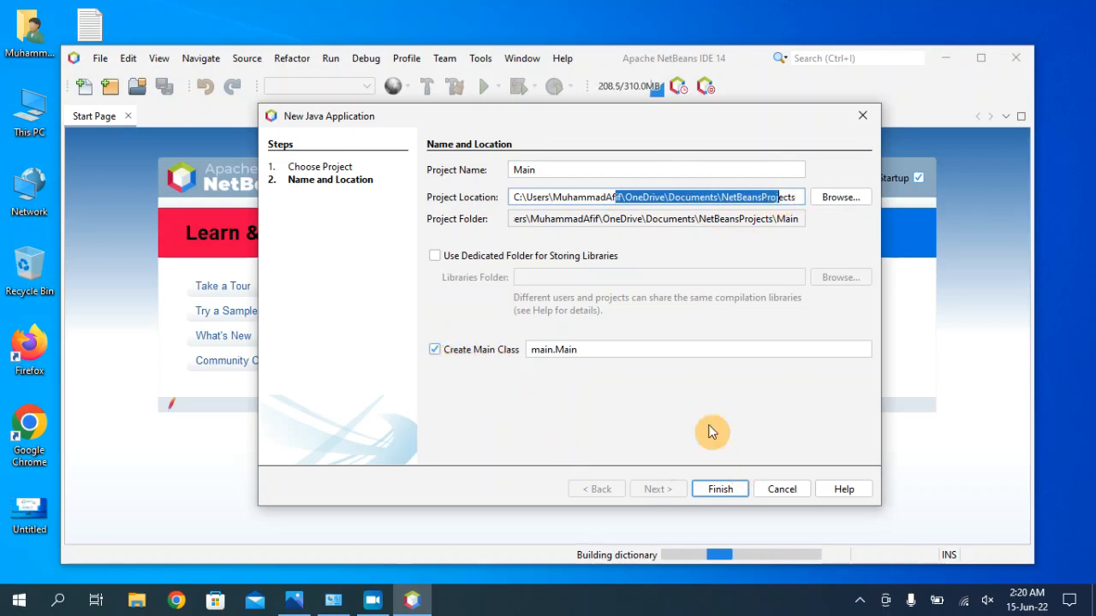
{"action": "left_click", "coordinate": [736, 491]}
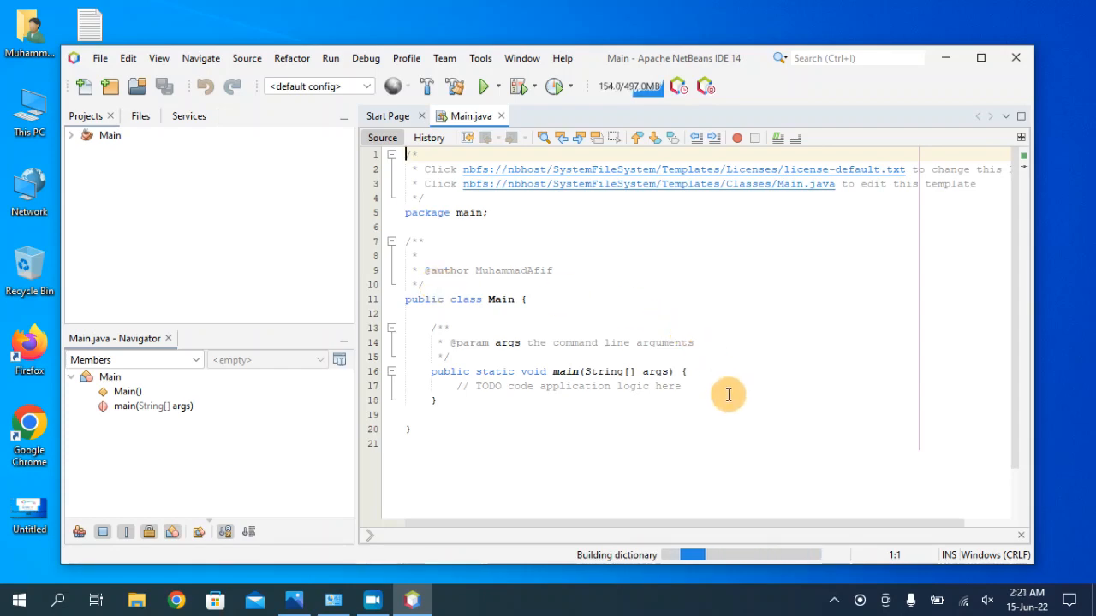
Add the statement System.out.println("Hello World"); below the TODO comment in the main method of Main.java.
{"action": "left_click", "coordinate": [703, 388]}
{"action": "key", "text": "Return"}
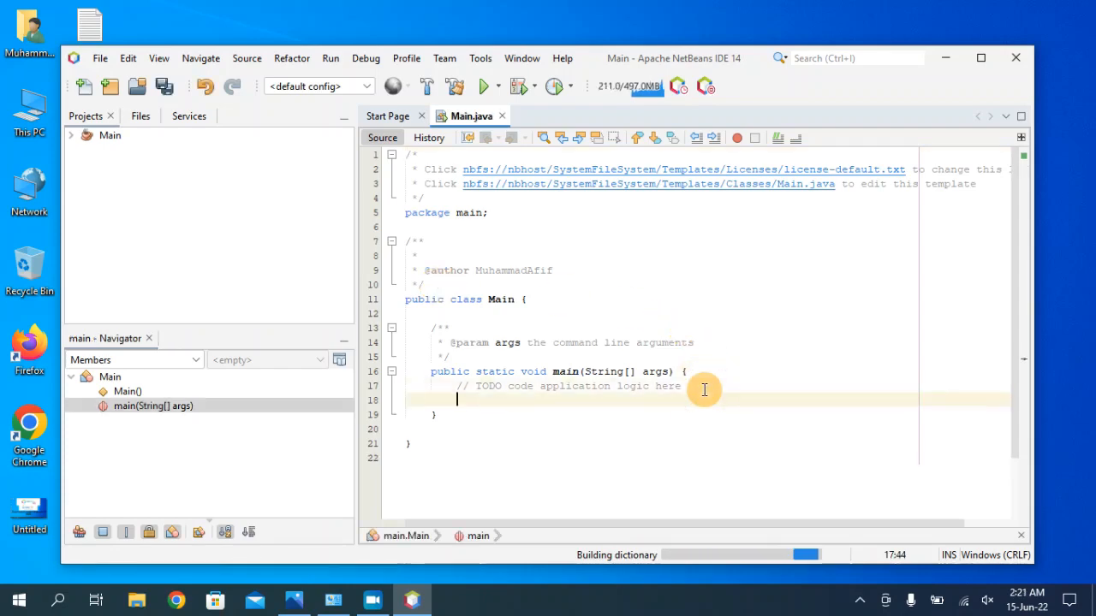
{"action": "type", "text": "Ssystem"}
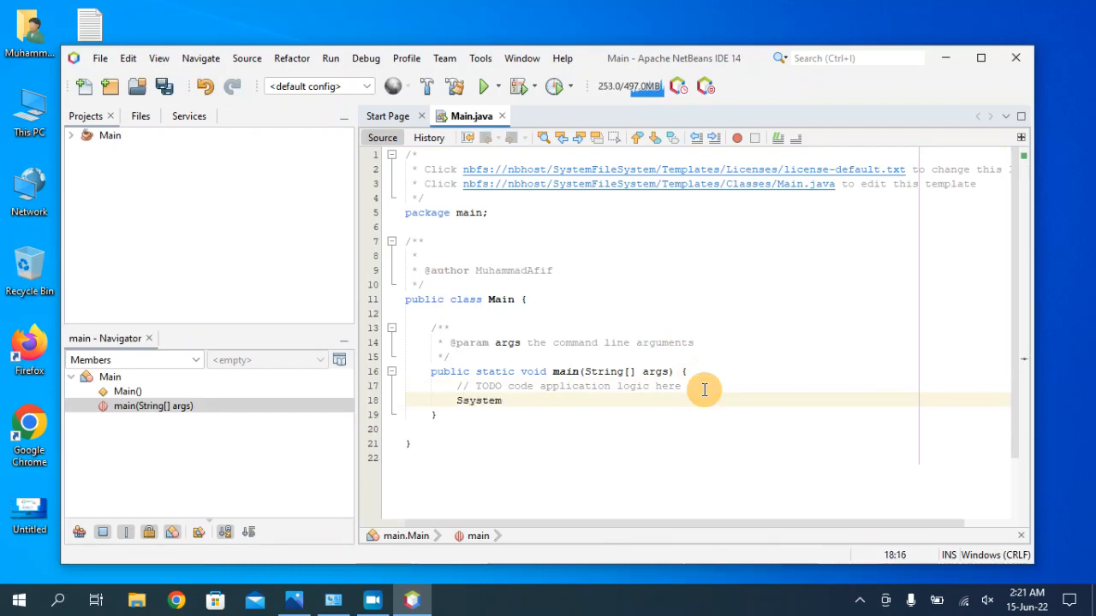
{"action": "key", "text": "BackSpace"}
{"action": "key", "text": "BackSpace"}
{"action": "type", "text": "ystem.out."}
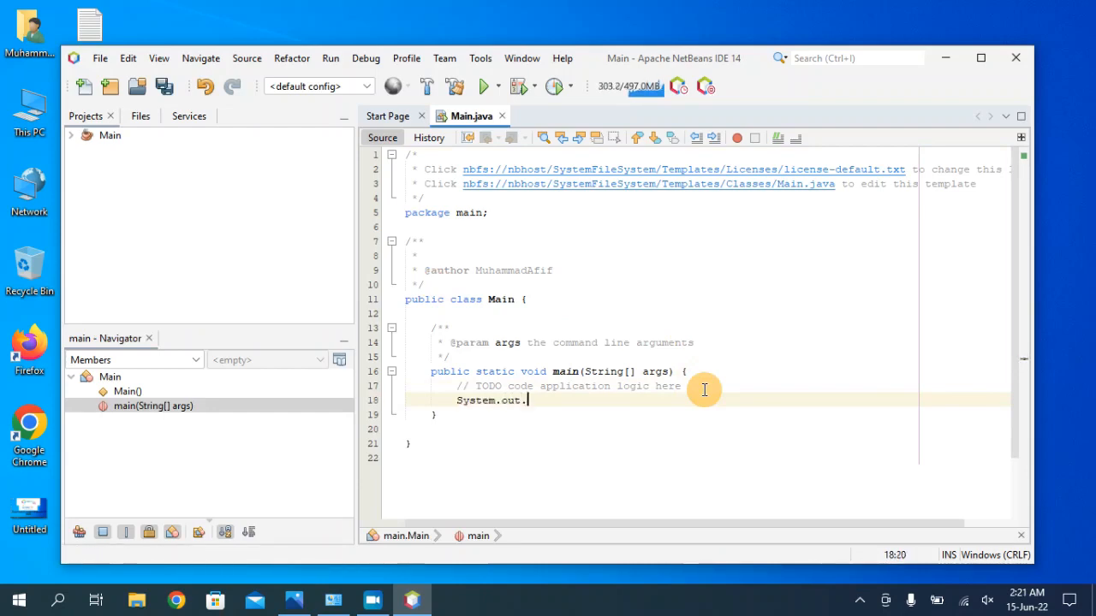
{"action": "type", "text": "println"}
{"action": "key", "text": "Escape"}
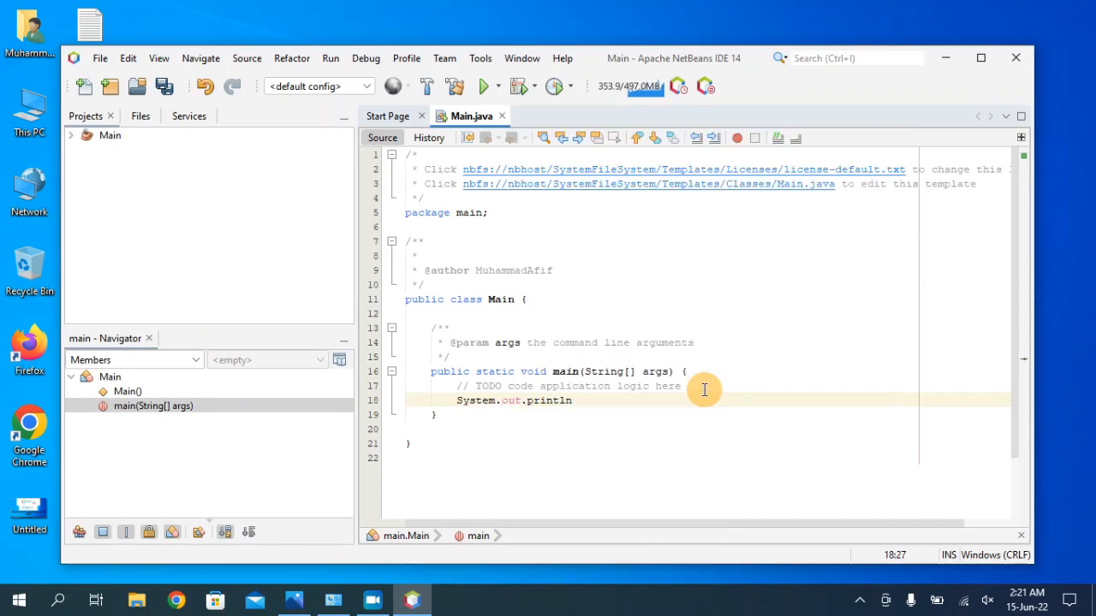
{"action": "type", "text": "(\""}
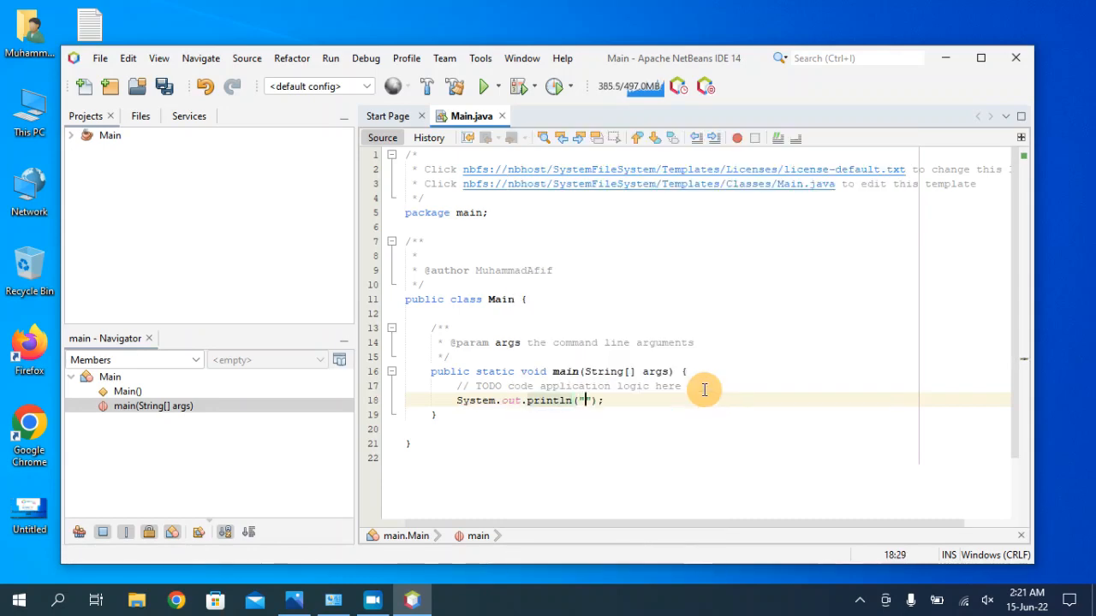
{"action": "type", "text": "j"}
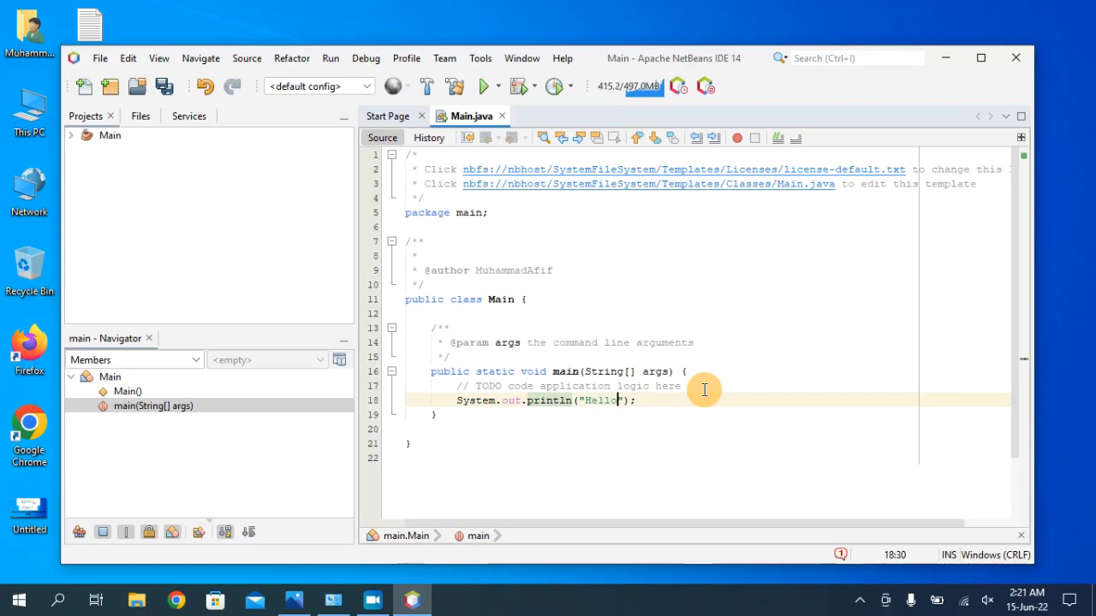
{"action": "type", "text": "Hello World"}
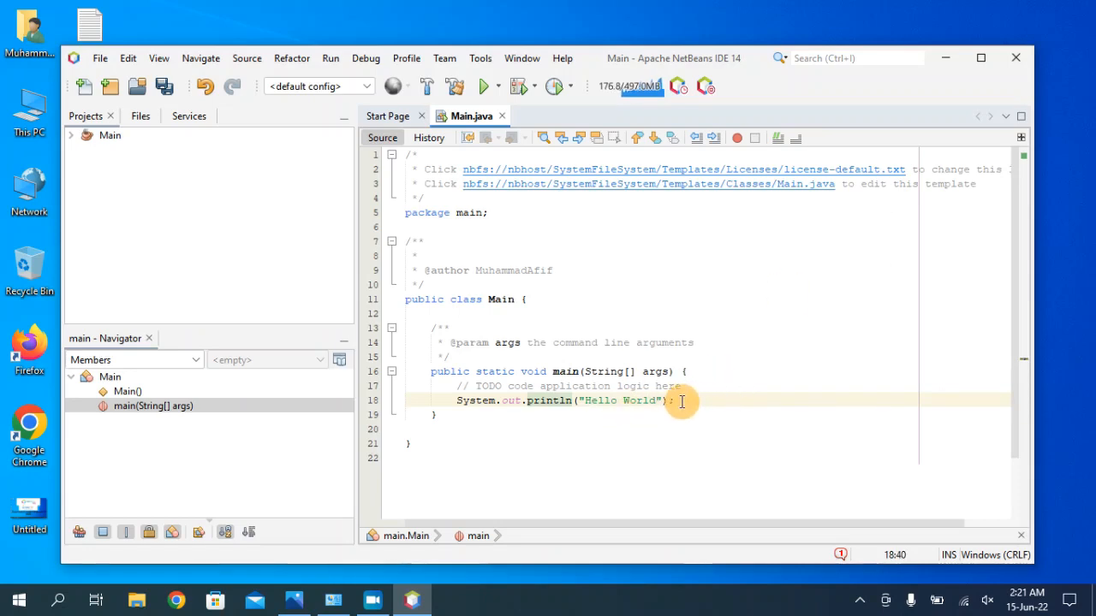
Run the Main project and select the line it prints in the output.
{"action": "right_click", "coordinate": [763, 327]}
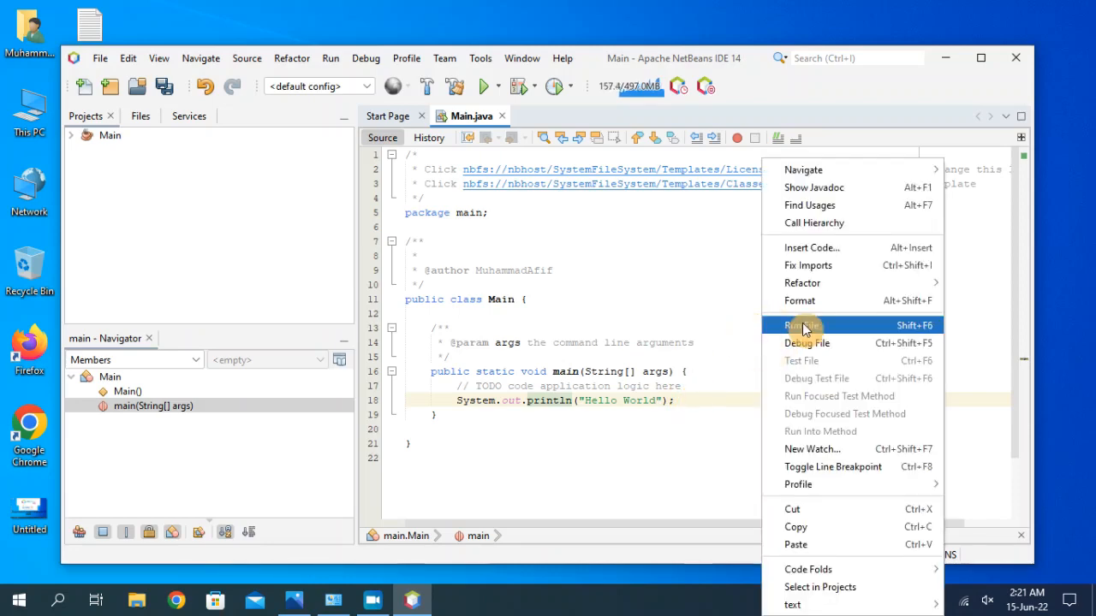
{"action": "left_click", "coordinate": [666, 324]}
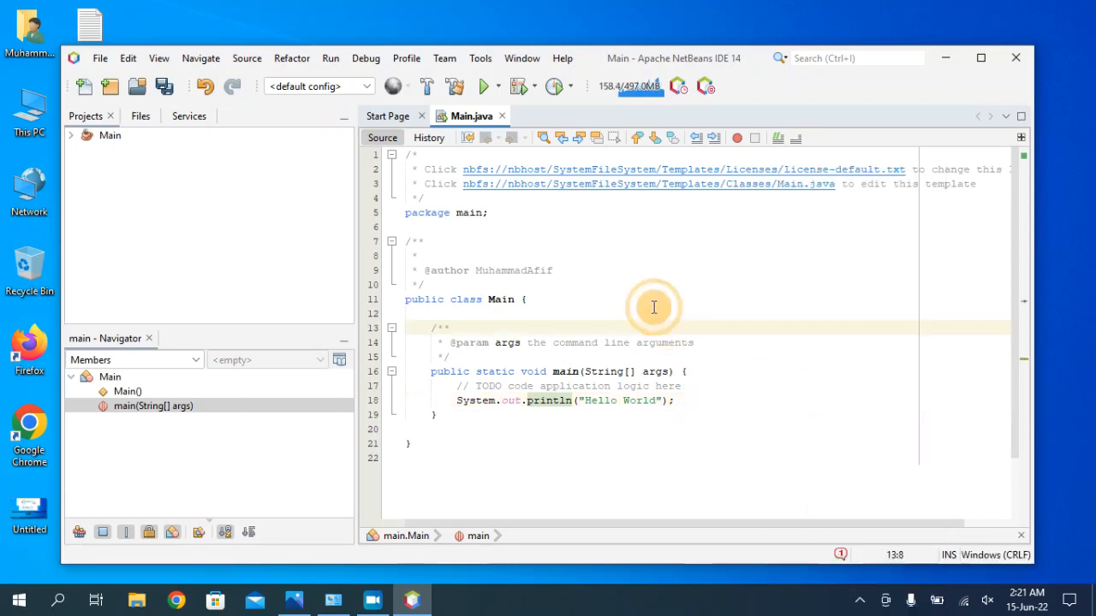
{"action": "left_click", "coordinate": [498, 88]}
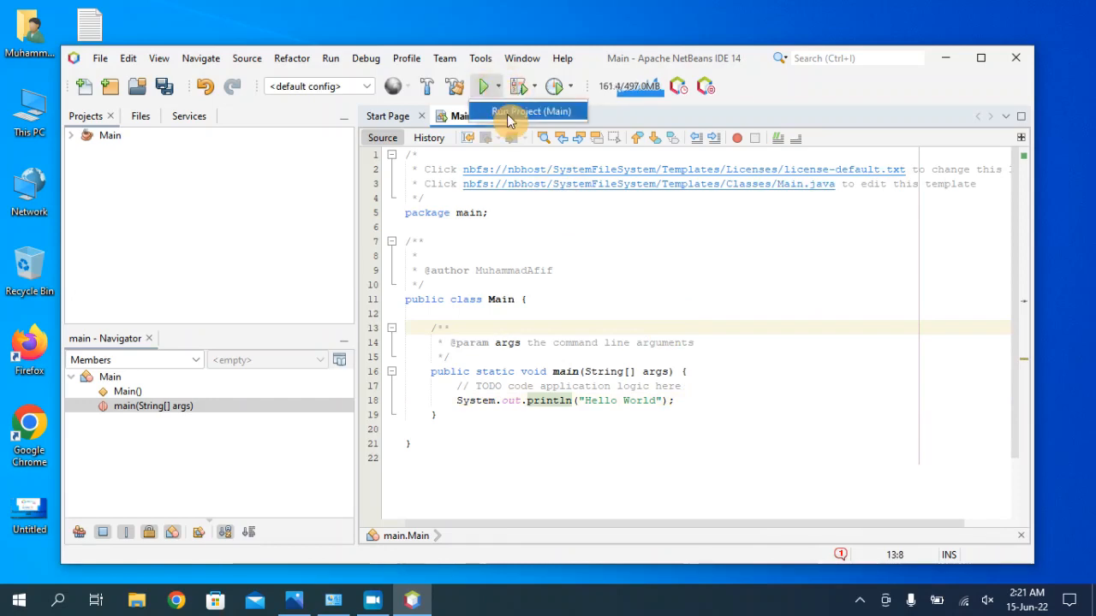
{"action": "left_click", "coordinate": [507, 114]}
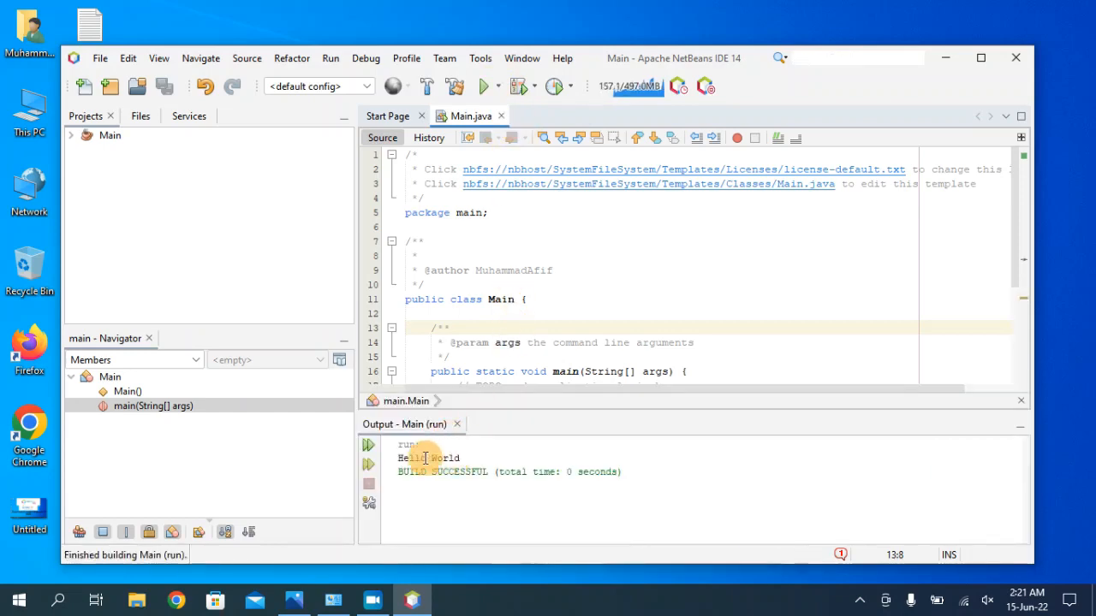
{"action": "left_click_drag", "start_coordinate": [399, 459], "coordinate": [471, 460]}
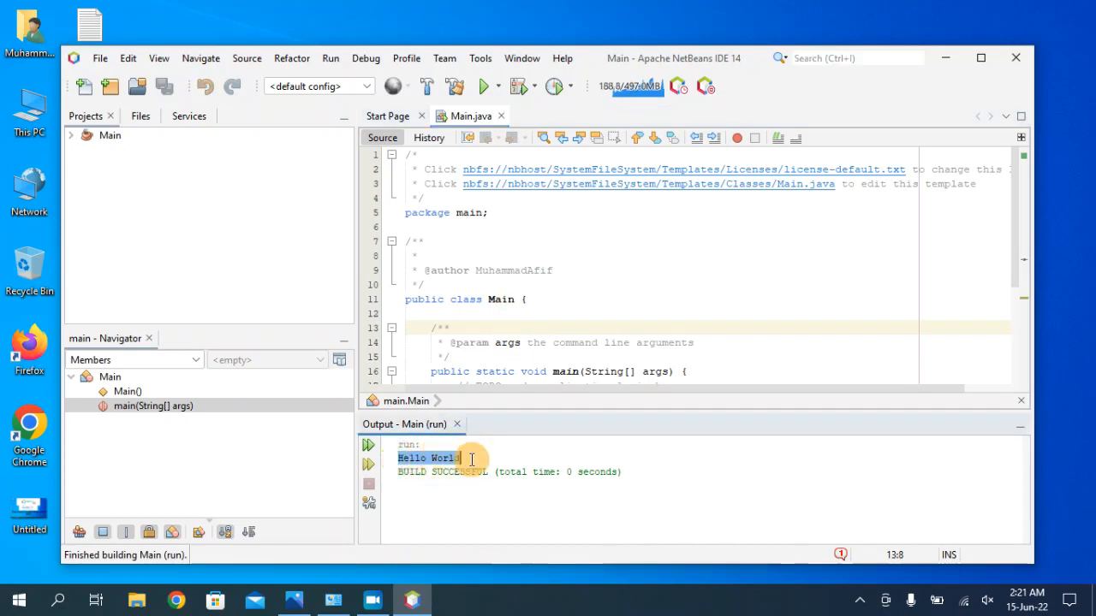